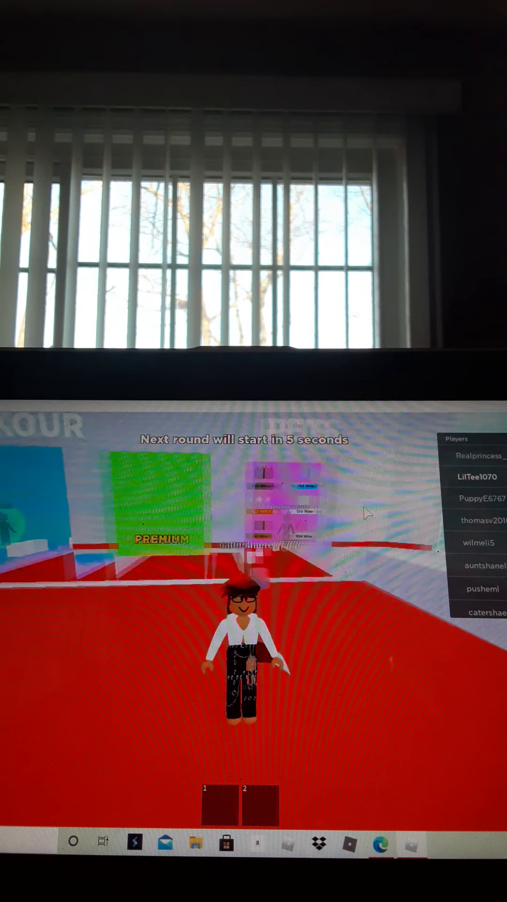
Step: Look around the lobby toward the Premium and Parkour areas
{"action": "key", "text": "Left"}
{"action": "key", "text": "Right"}
{"action": "key", "text": "Left"}
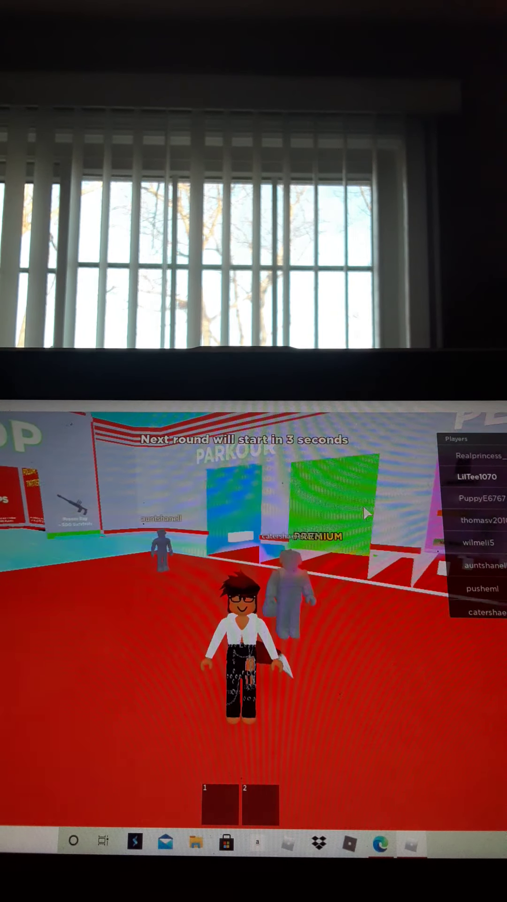
{"action": "key", "text": "Left"}
{"action": "key", "text": "Right"}
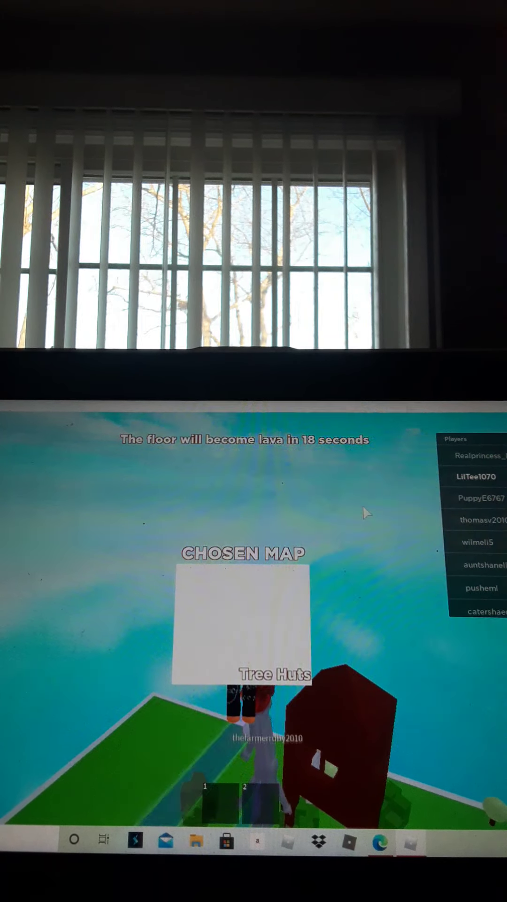
{"action": "key", "text": "Left"}
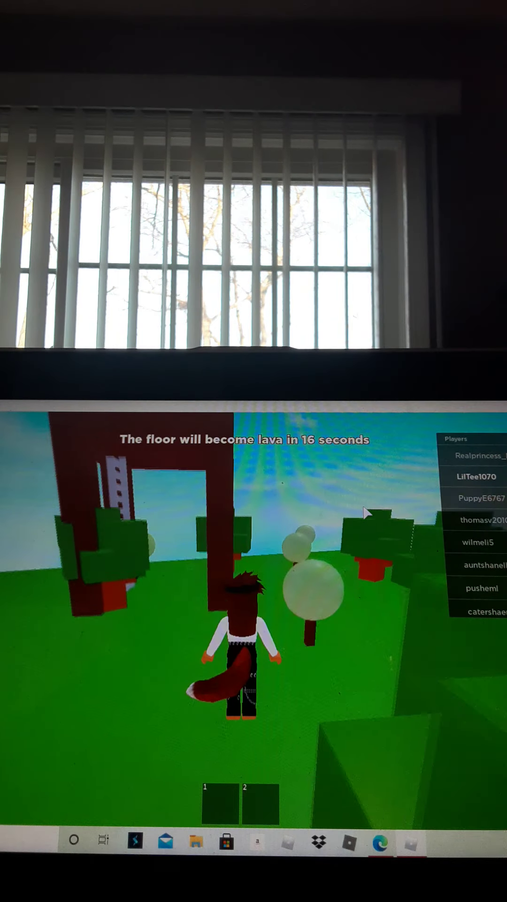
Step: Walk into the tree hut, climb the ladder, and jump inside the red room
{"action": "key", "text": "w"}
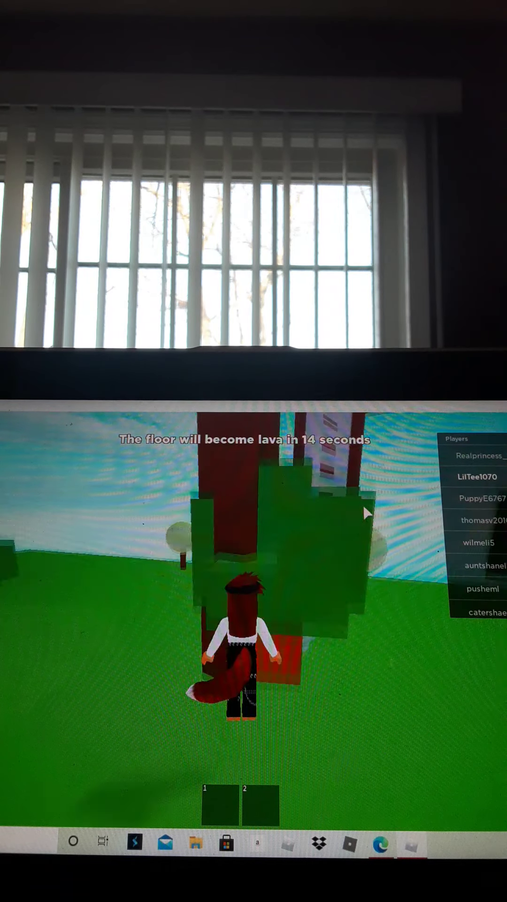
{"action": "key", "text": "w"}
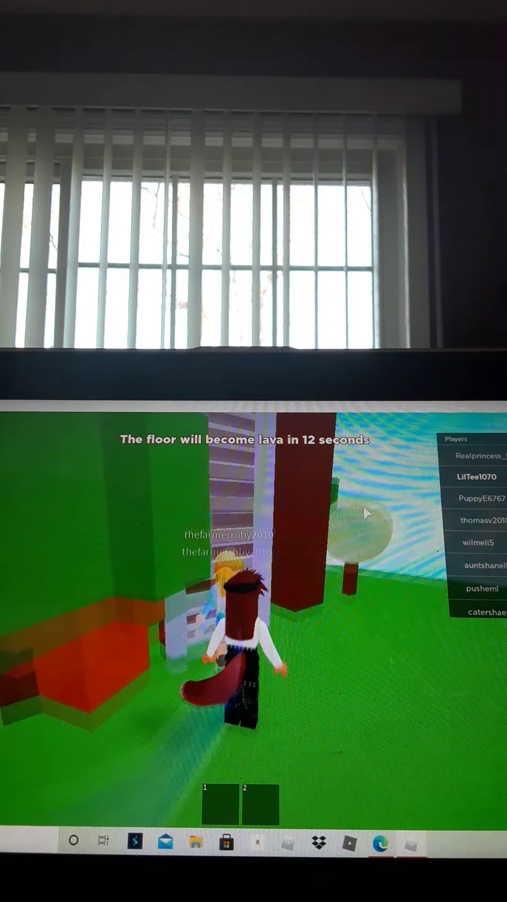
{"action": "key", "text": "w"}
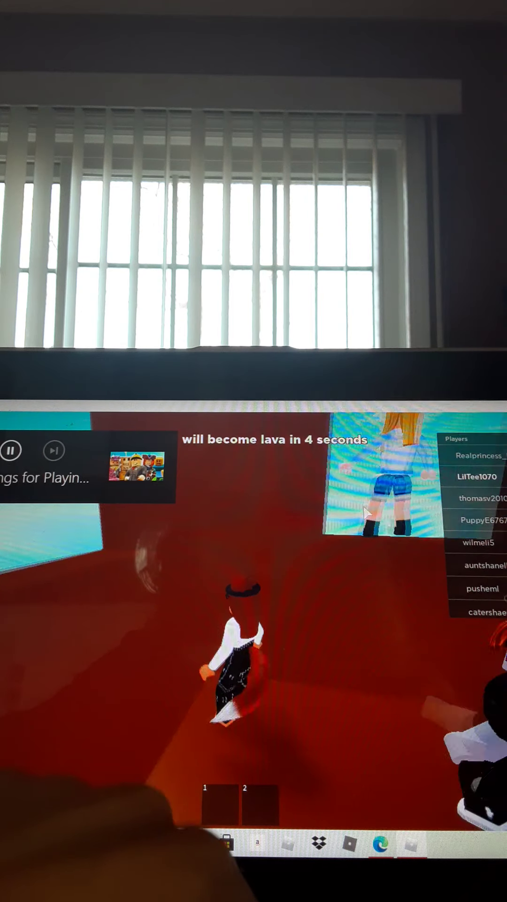
{"action": "key", "text": "space"}
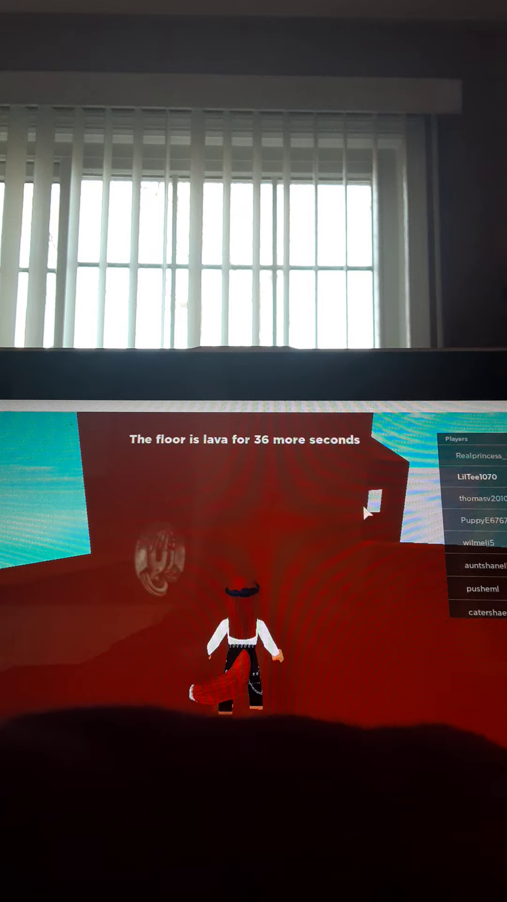
Step: Move around the red hut room by the wall and stairs, avoiding the lava floor
{"action": "key", "text": "s"}
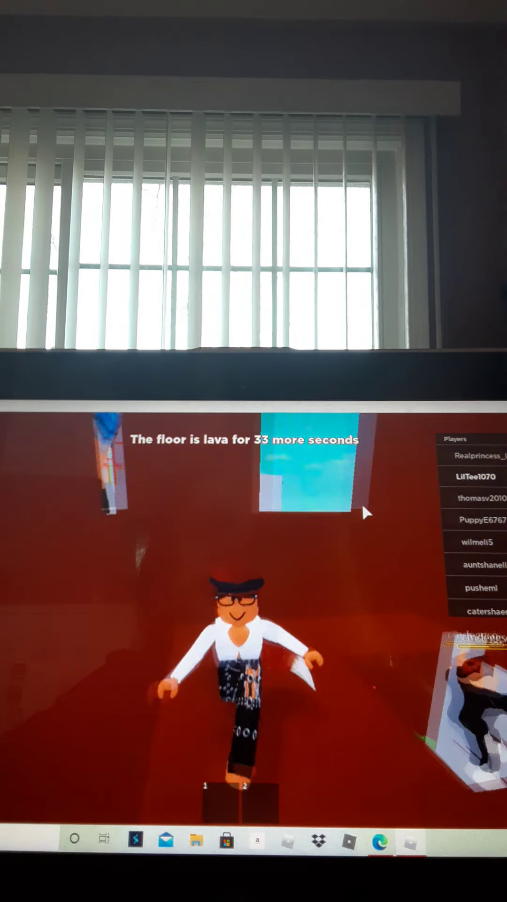
{"action": "key", "text": "s"}
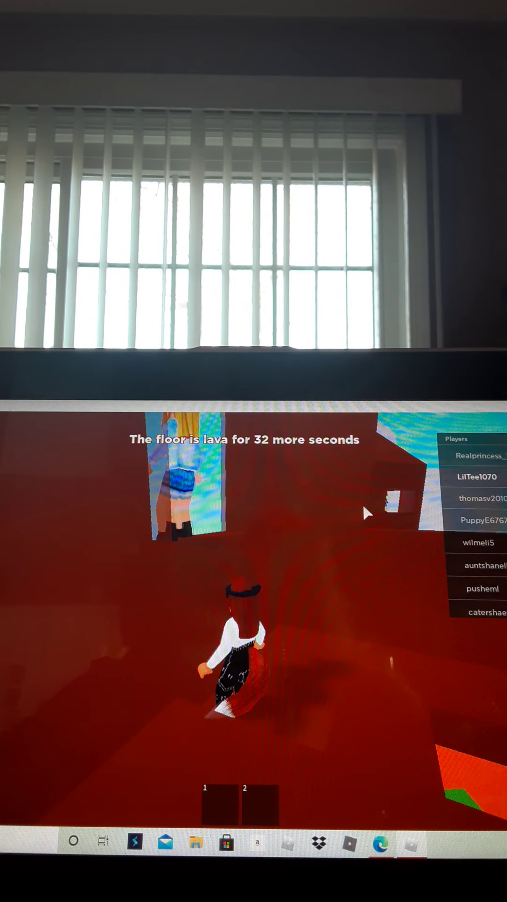
{"action": "key", "text": "w"}
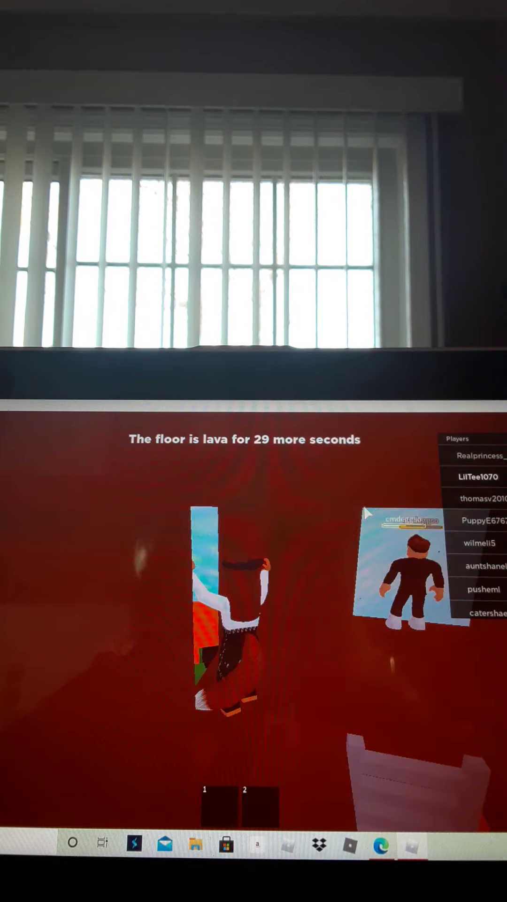
{"action": "key", "text": "w"}
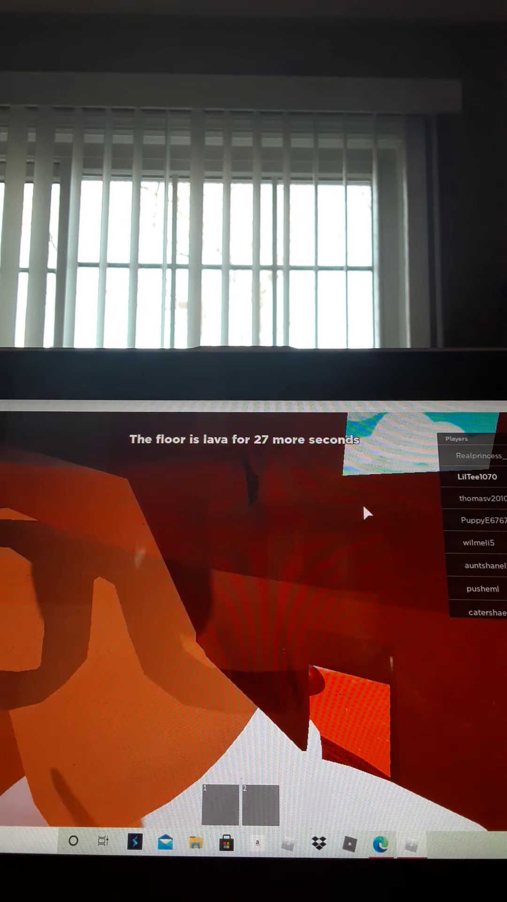
{"action": "key", "text": "s"}
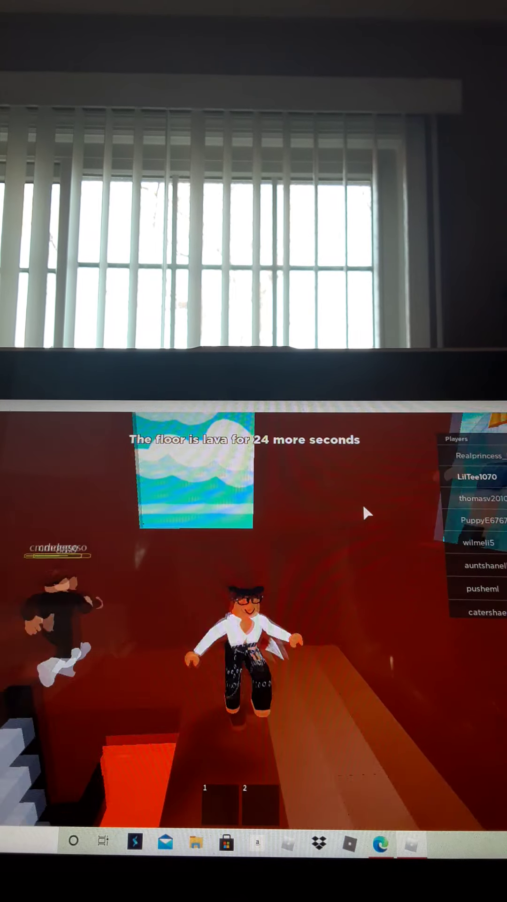
{"action": "key", "text": "w"}
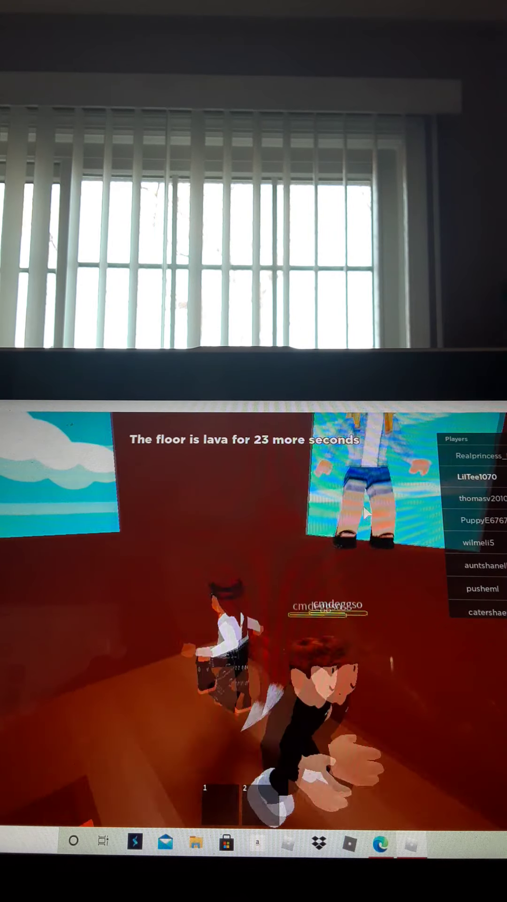
{"action": "key", "text": "w"}
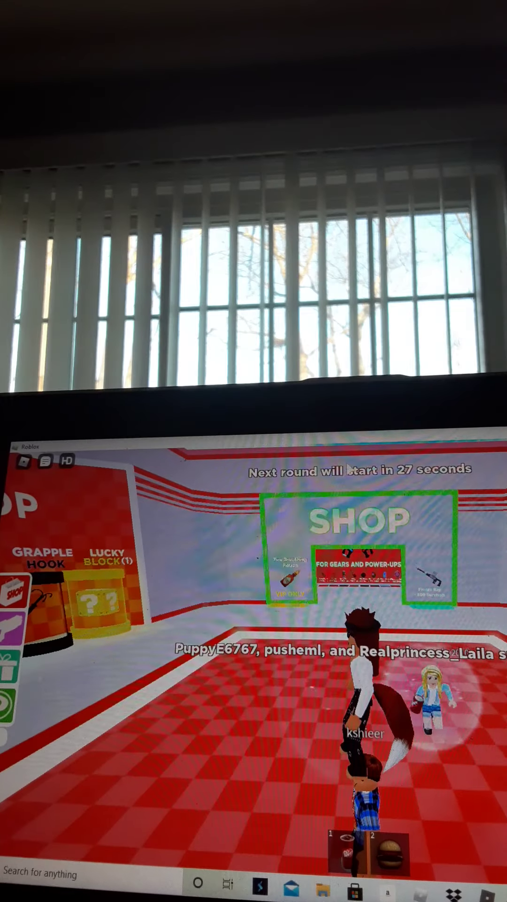
Step: Walk through the lobby shop toward the SHOP sign
{"action": "key", "text": "d"}
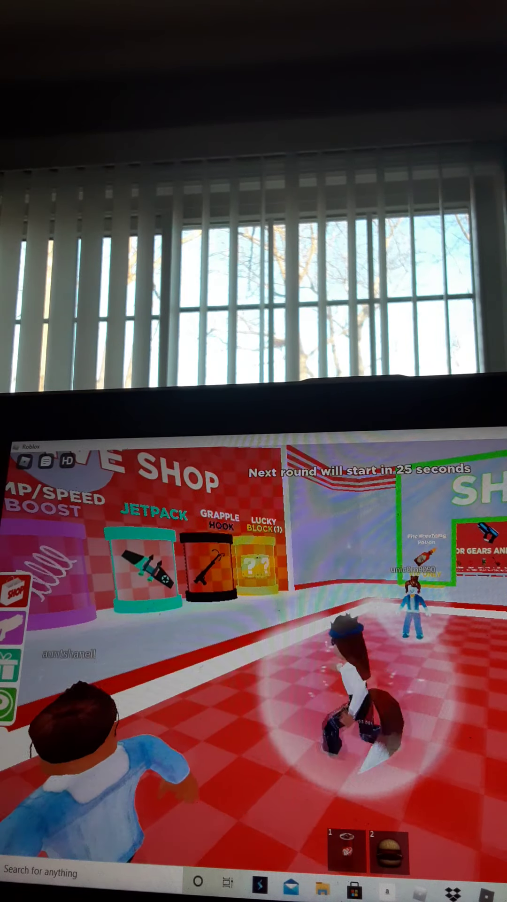
{"action": "key", "text": "s"}
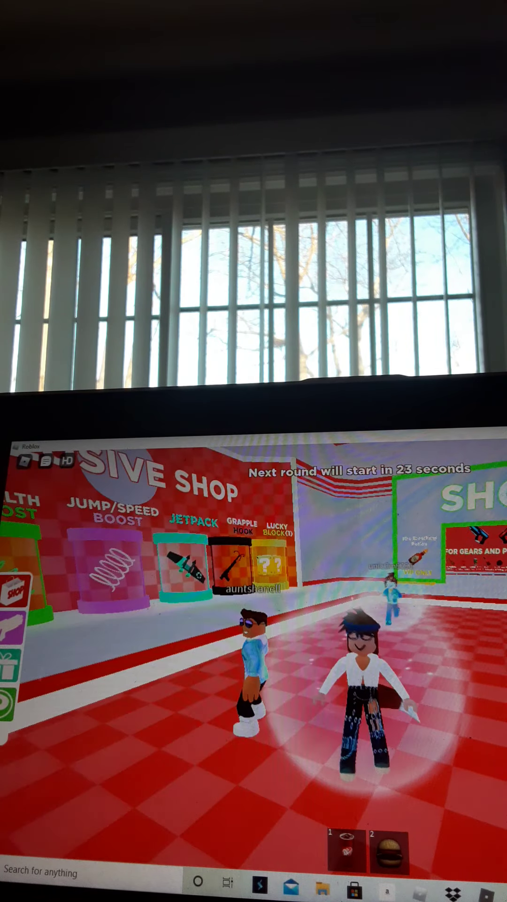
{"action": "key", "text": "w"}
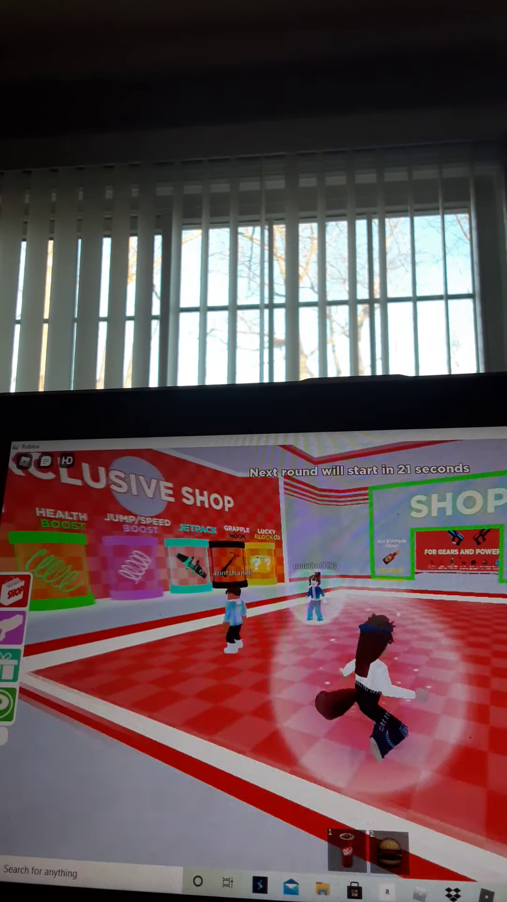
{"action": "key", "text": "w"}
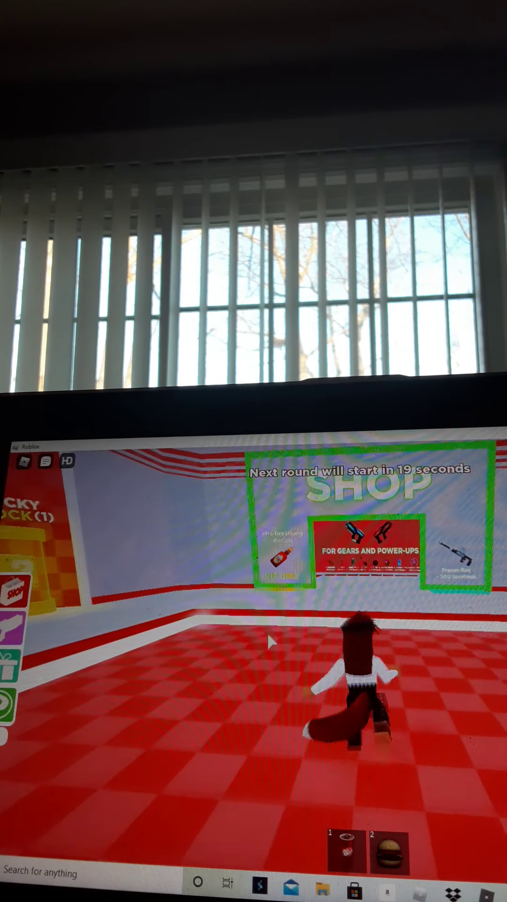
Step: Check the game's browser page, then walk across the shop toward the PREMIUM door
{"action": "key", "text": "alt+Tab"}
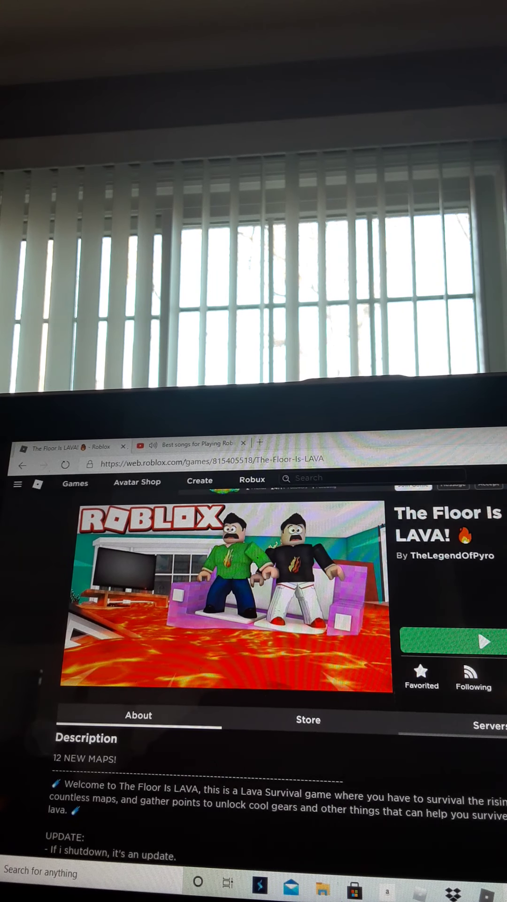
{"action": "key", "text": "alt+Tab"}
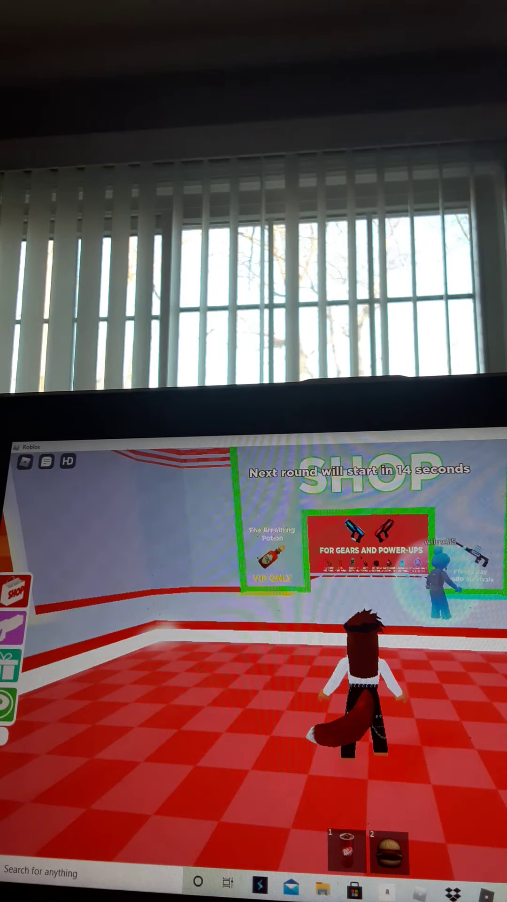
{"action": "key", "text": "d"}
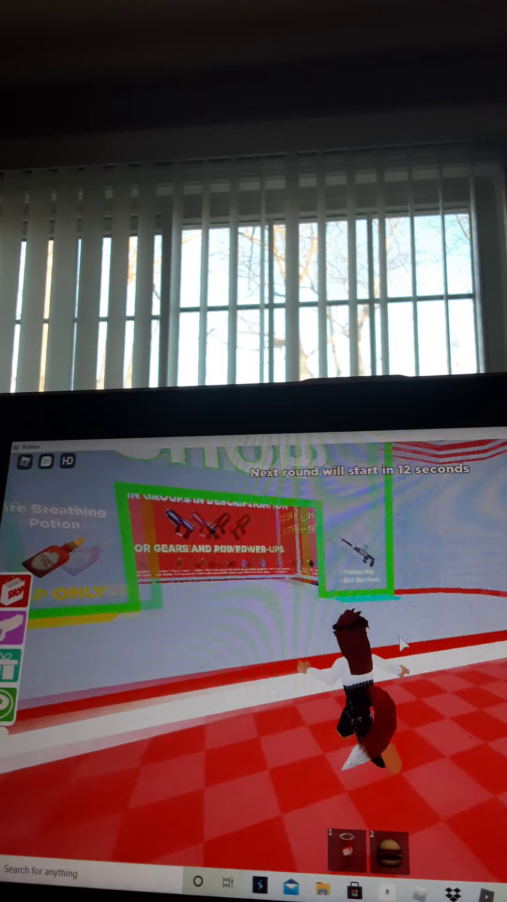
{"action": "key", "text": "d"}
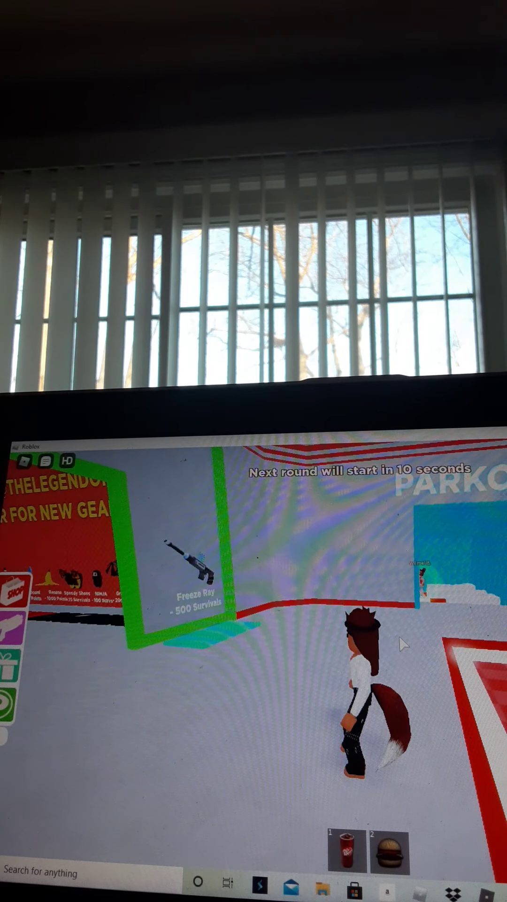
{"action": "key", "text": "w"}
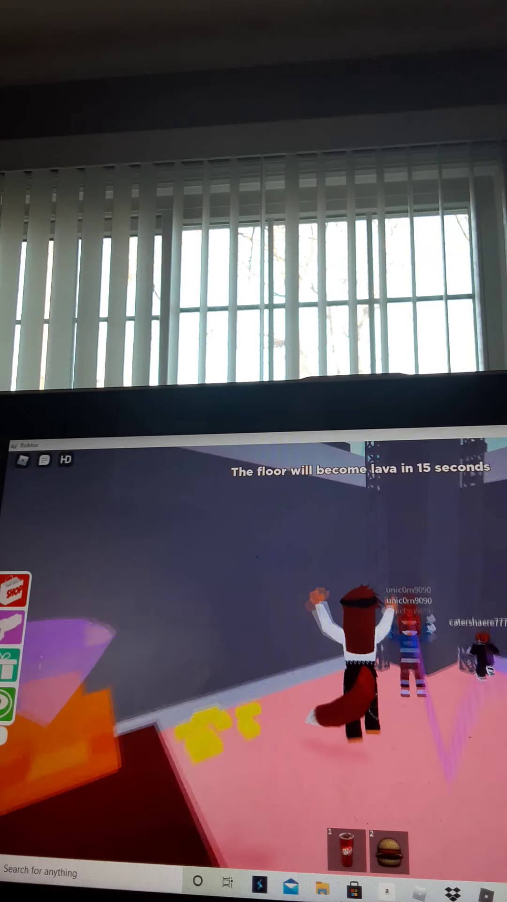
Step: Walk to the truss, climb it, and step onto the top platform beside another player
{"action": "key", "text": "w"}
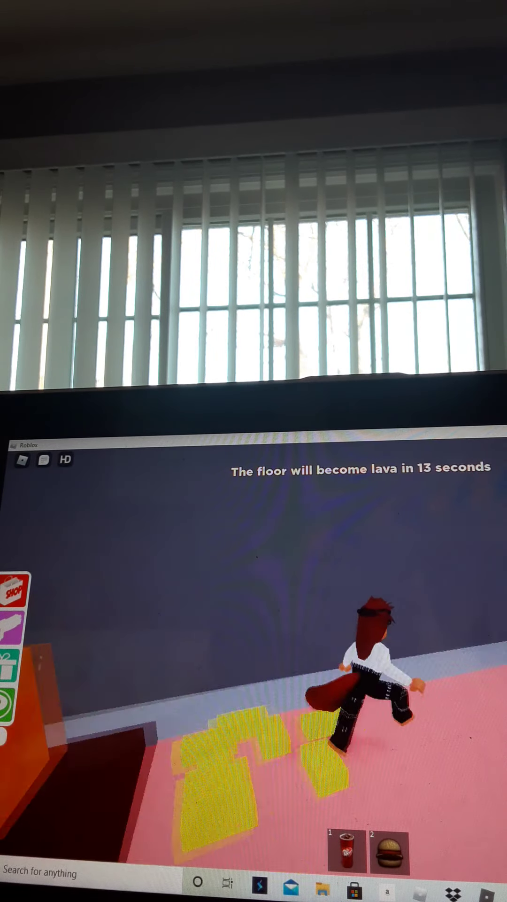
{"action": "key", "text": "w"}
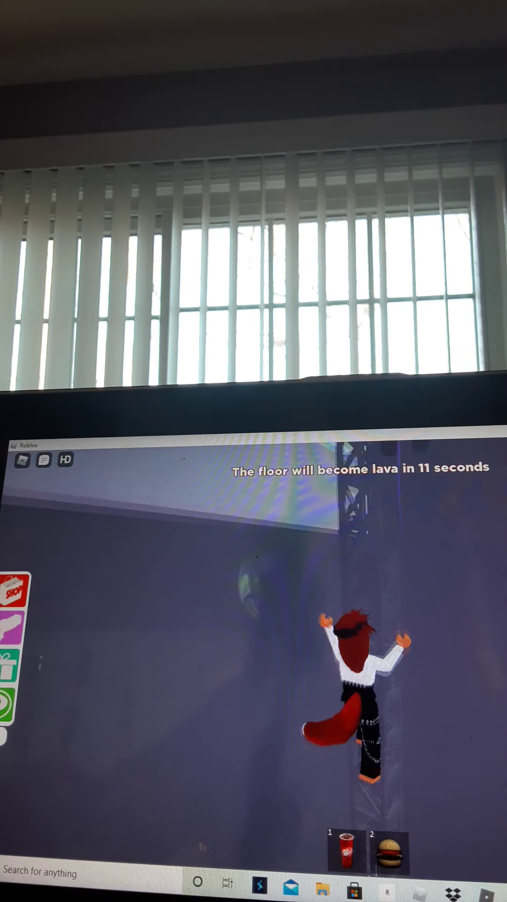
{"action": "key", "text": "w"}
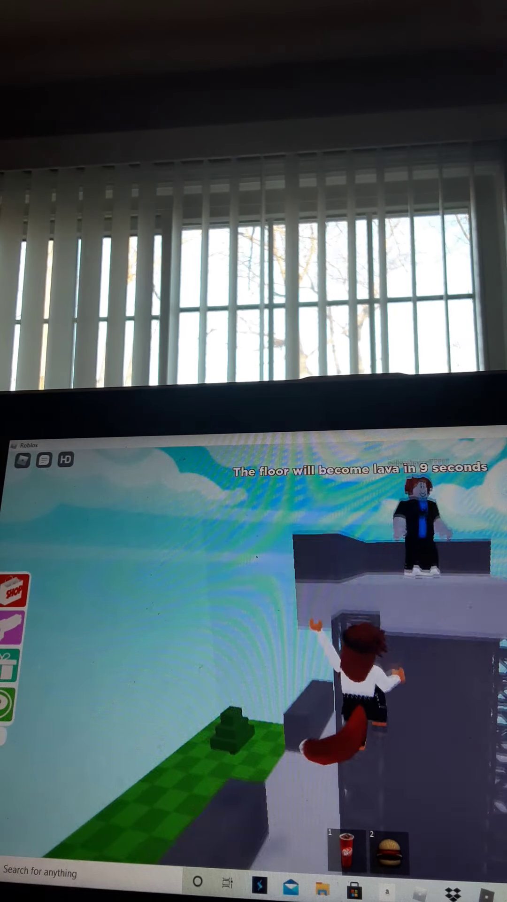
{"action": "key", "text": "w"}
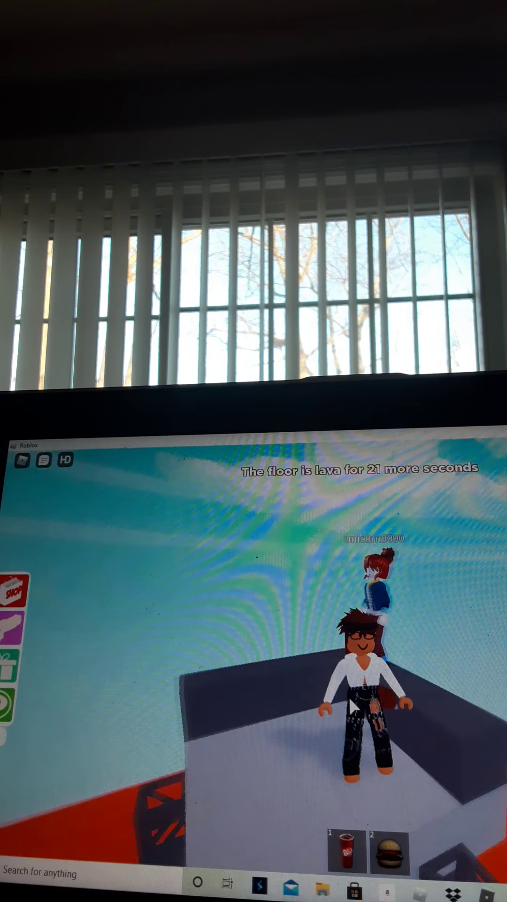
Step: Hold position on the raised platform near the other player until the lava timer ends
{"action": "key", "text": "w"}
{"action": "key", "text": "s"}
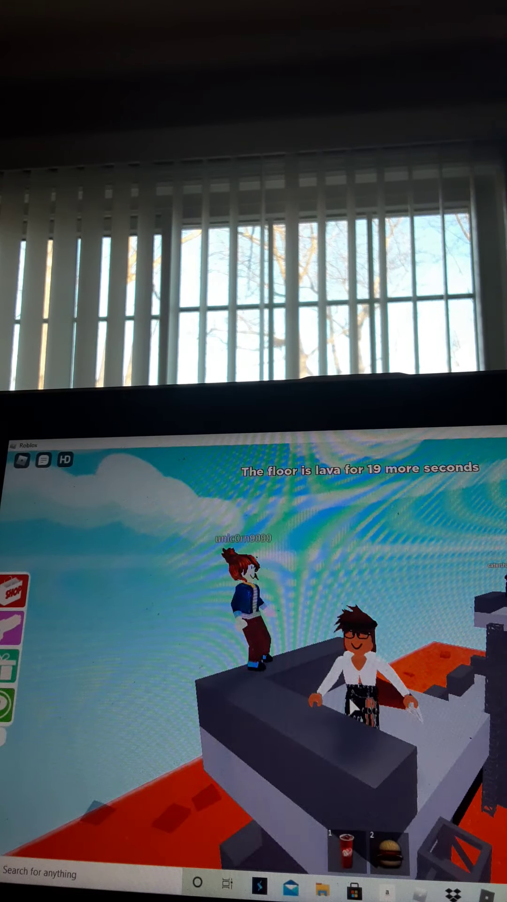
{"action": "key", "text": "w"}
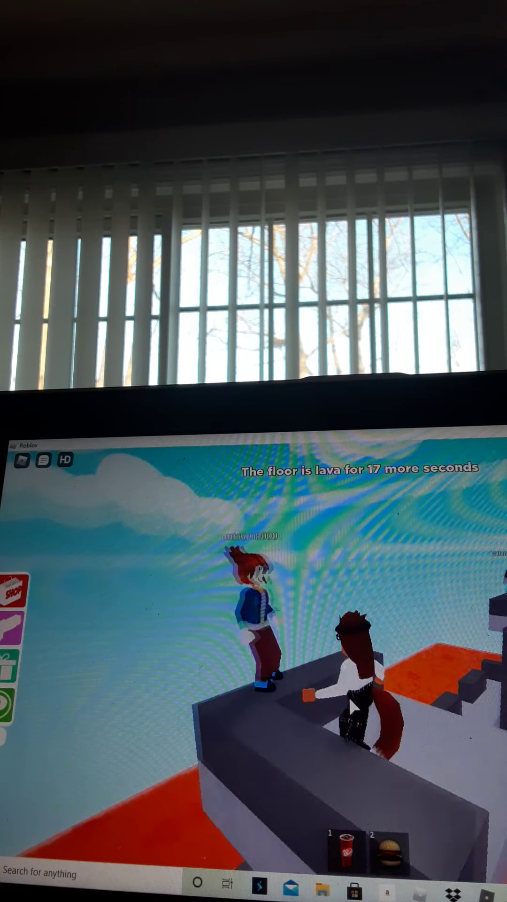
{"action": "key", "text": "Left"}
{"action": "key", "text": "Right"}
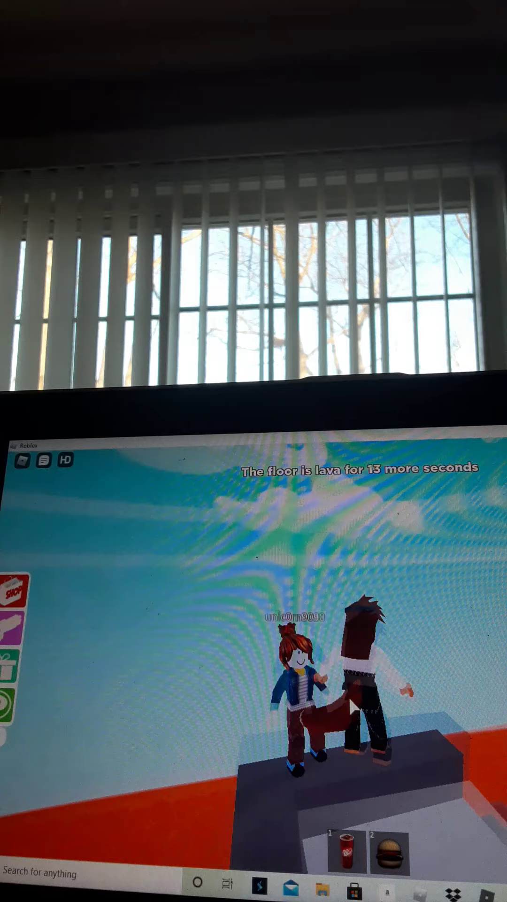
{"action": "key", "text": "Right"}
{"action": "key", "text": "Left"}
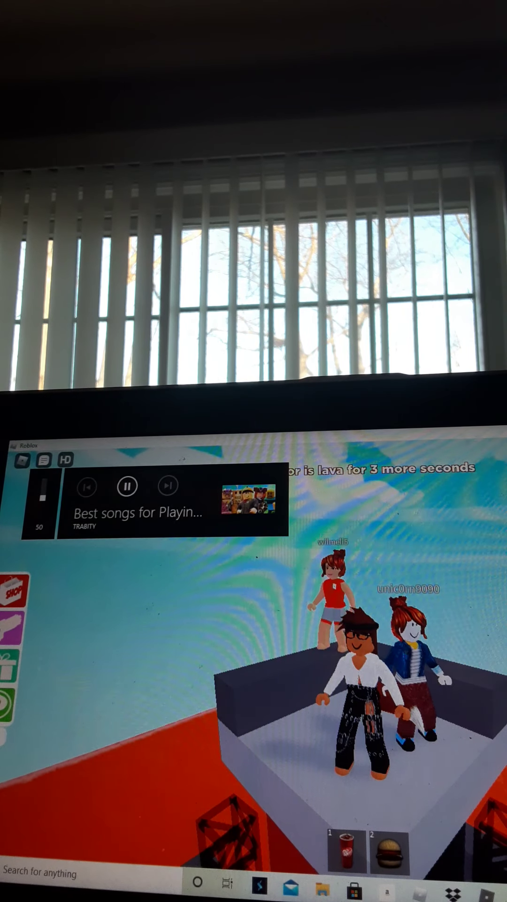
{"action": "key", "text": "w"}
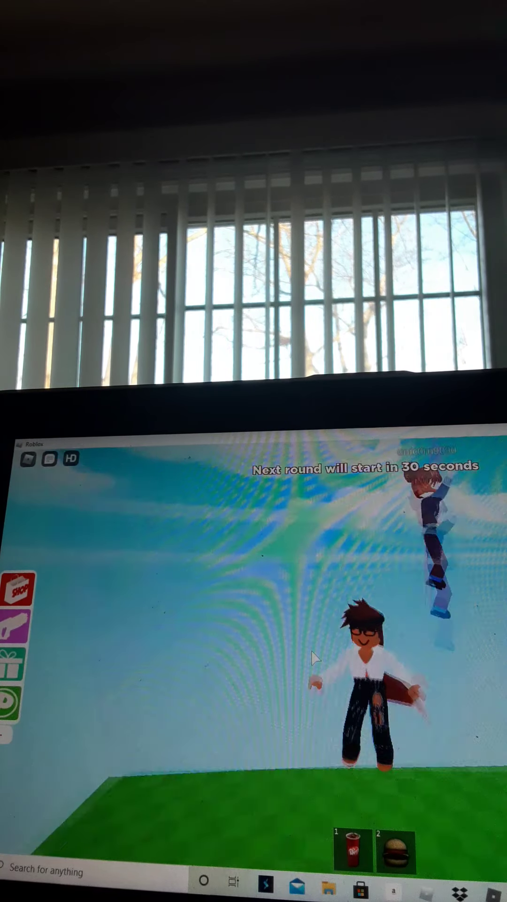
Step: Run around the grassy lobby toward the other players until the next map loads
{"action": "key", "text": "s"}
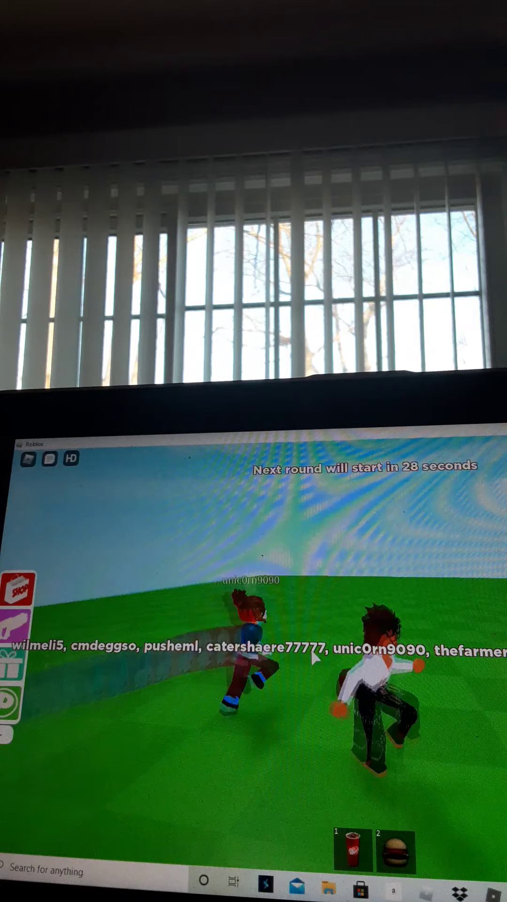
{"action": "key", "text": "s"}
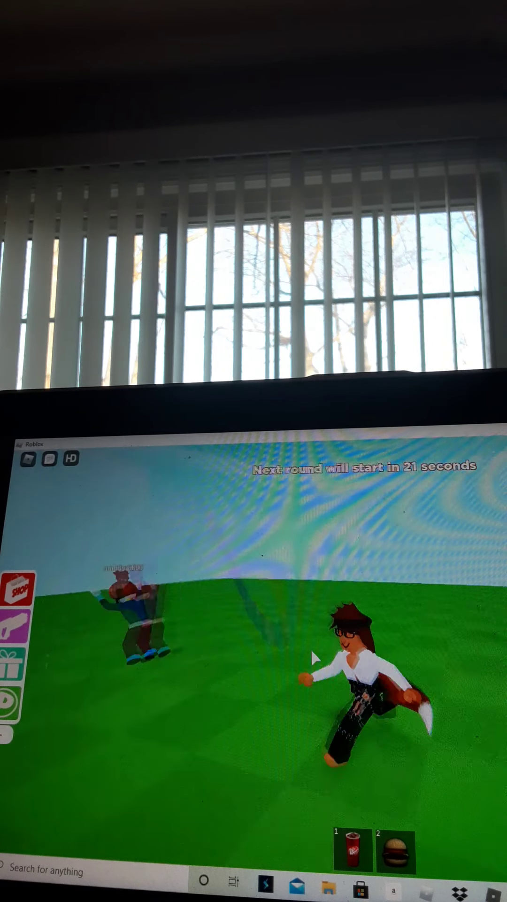
{"action": "key", "text": "w"}
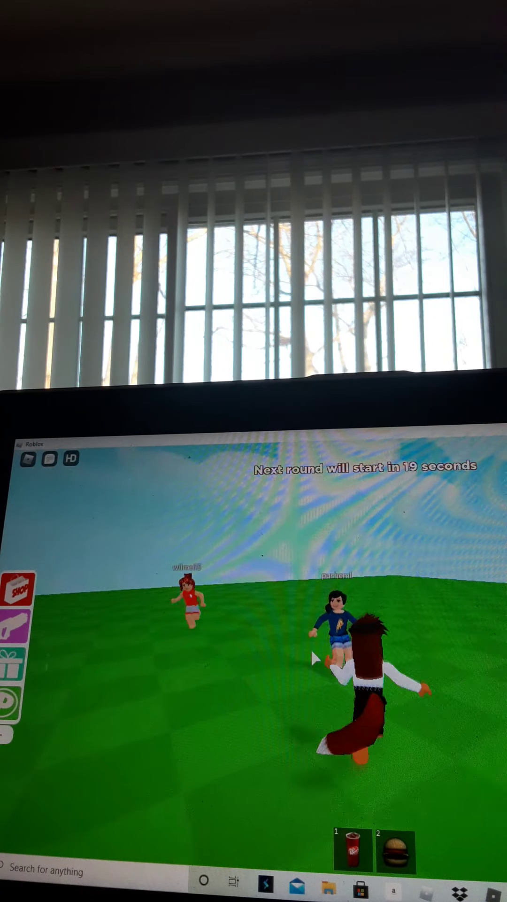
{"action": "key", "text": "s"}
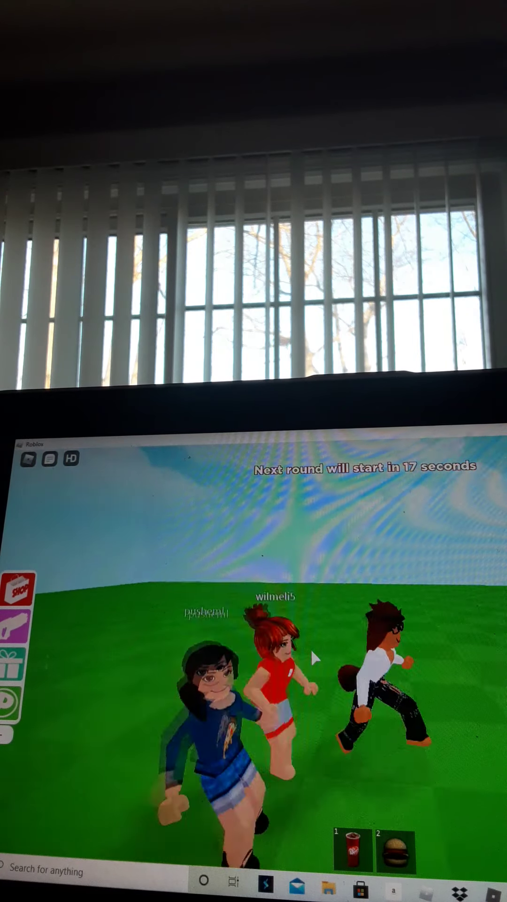
{"action": "key", "text": "w"}
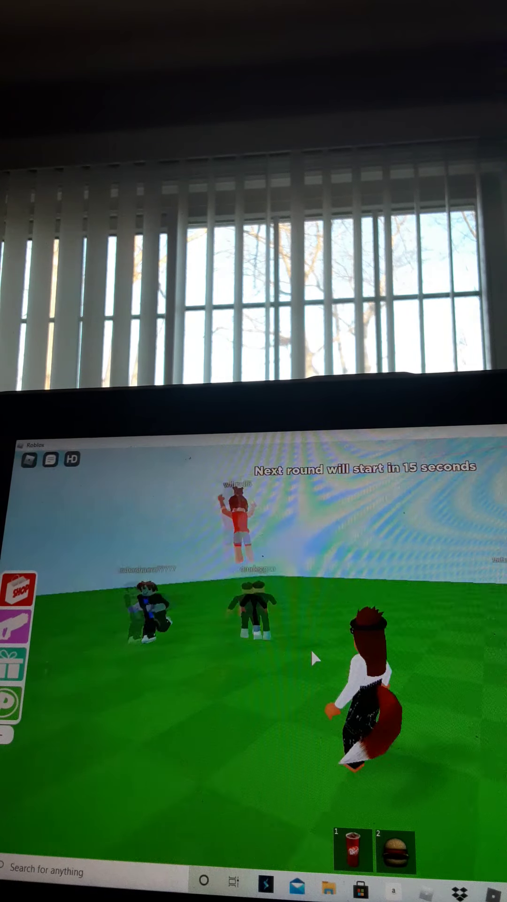
{"action": "key", "text": "alt+F4"}
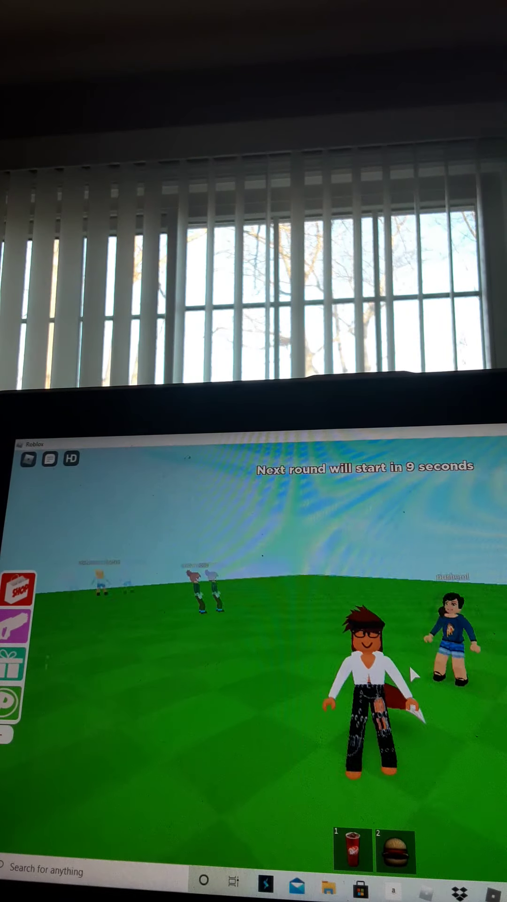
{"action": "key", "text": "w"}
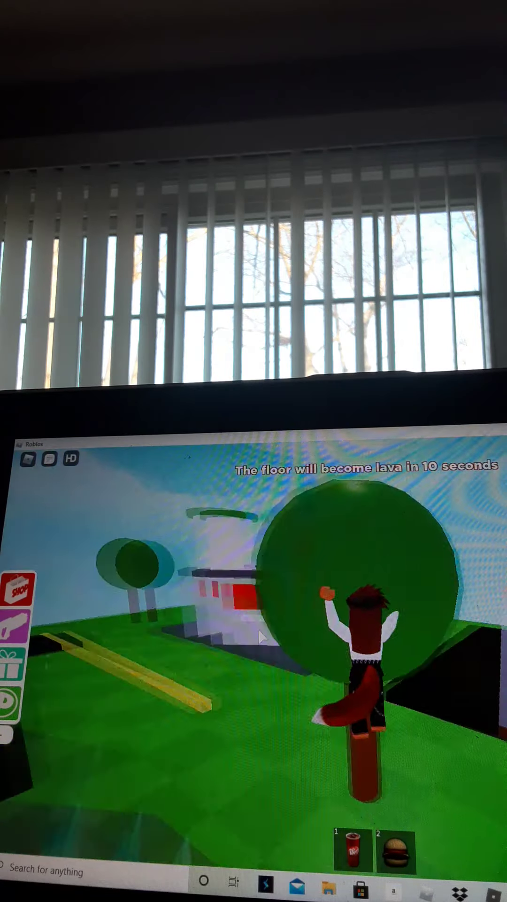
Step: Run past the tree to the orange-walled building and step onto the black platform
{"action": "key", "text": "w"}
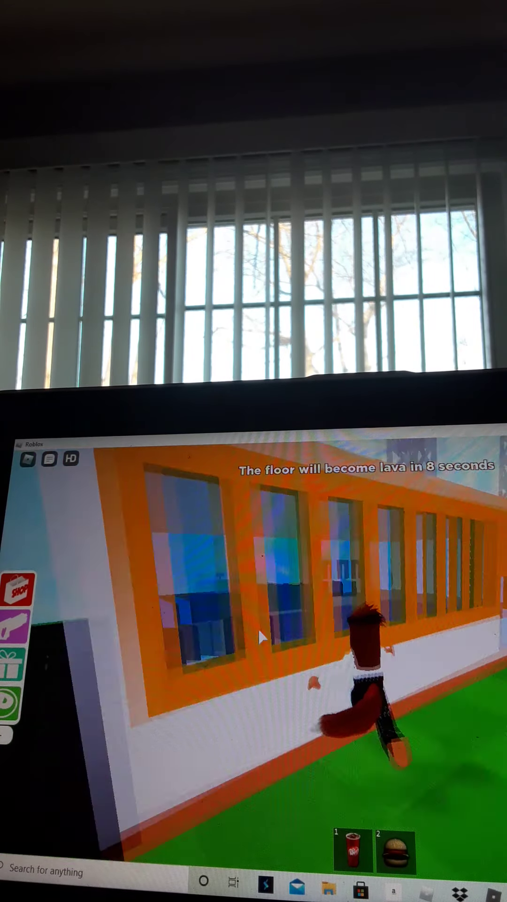
{"action": "key", "text": "d"}
{"action": "key", "text": "w"}
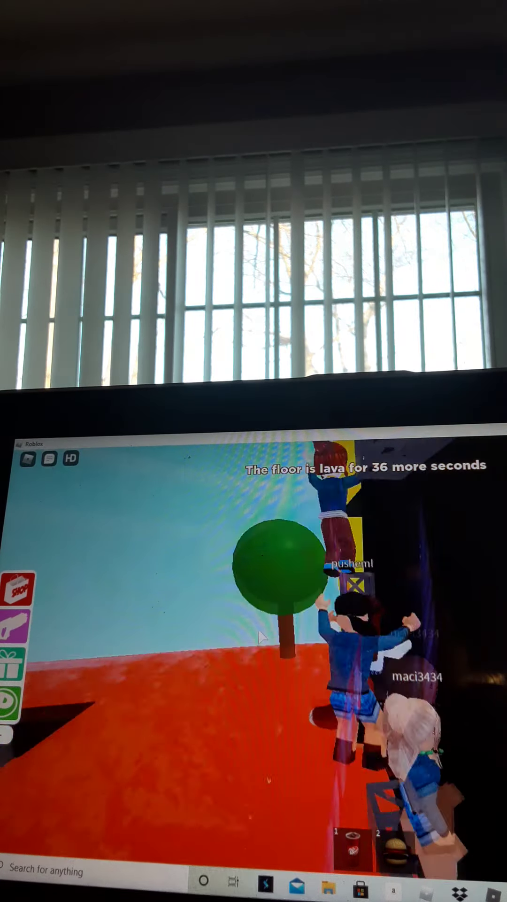
Step: Climb the truss beside the yellow tower and stay on the top platform near other players
{"action": "key", "text": "w"}
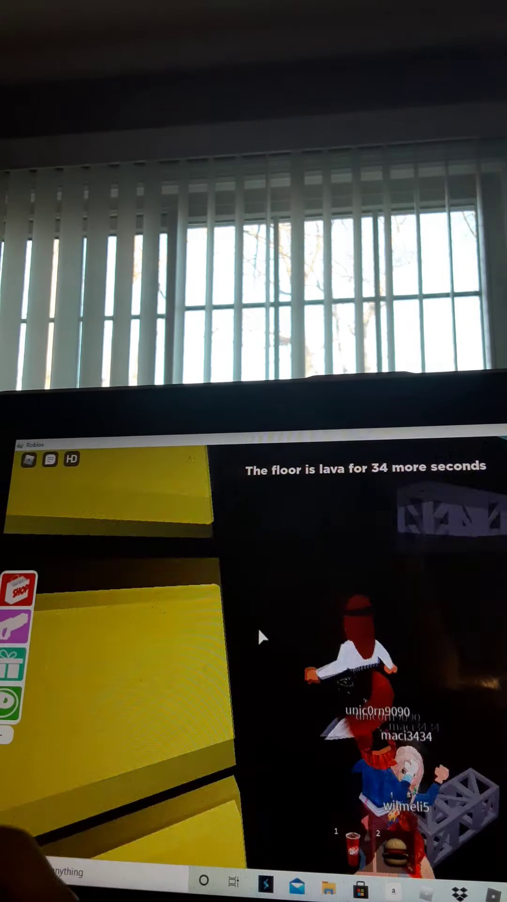
{"action": "key", "text": "w"}
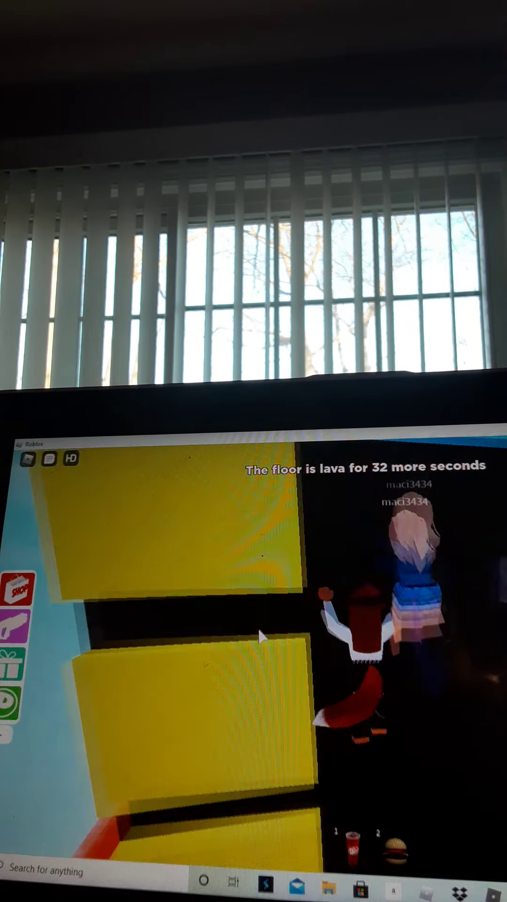
{"action": "key", "text": "w"}
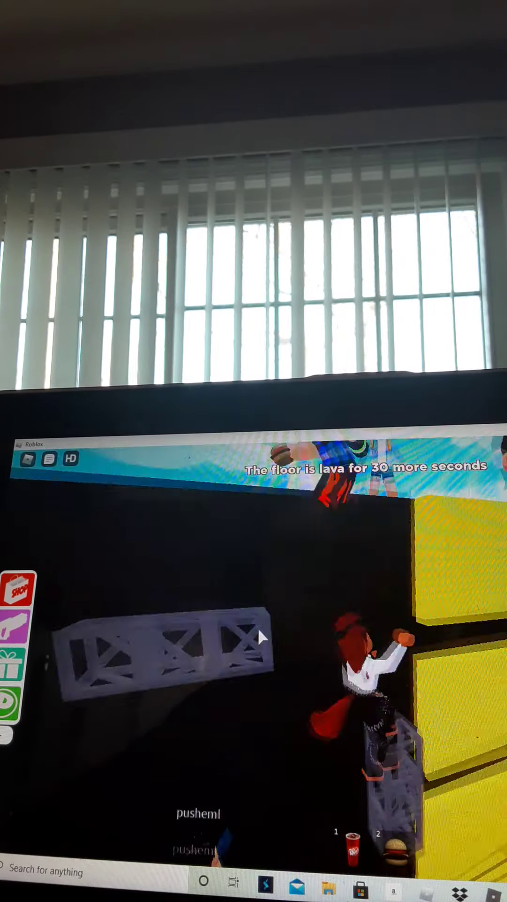
{"action": "key", "text": "w"}
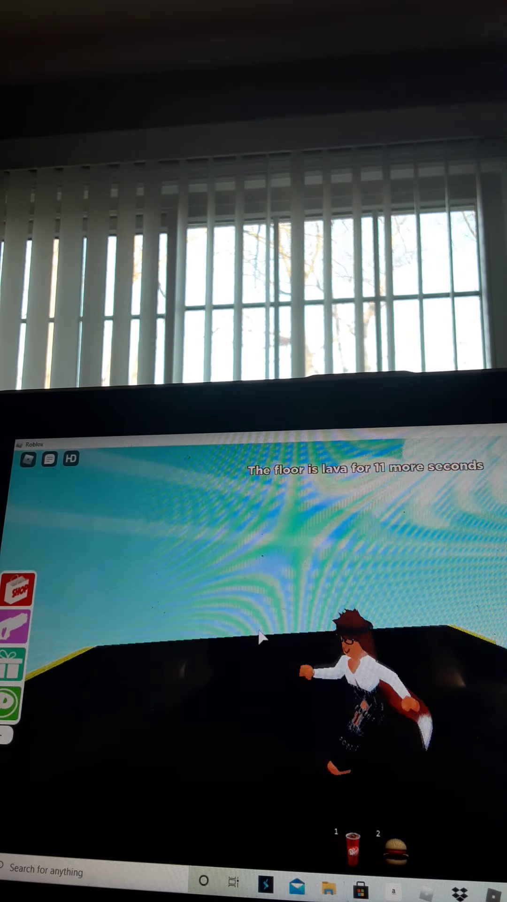
{"action": "key", "text": "a"}
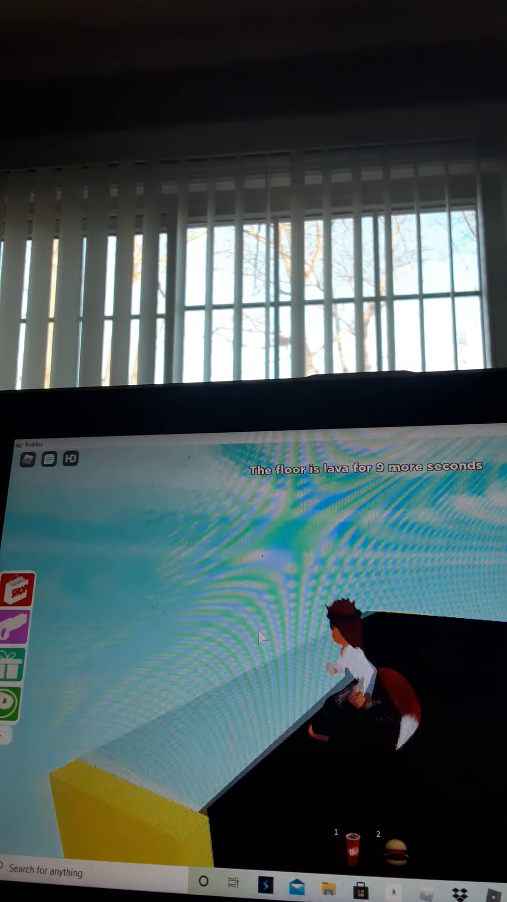
{"action": "key", "text": "w"}
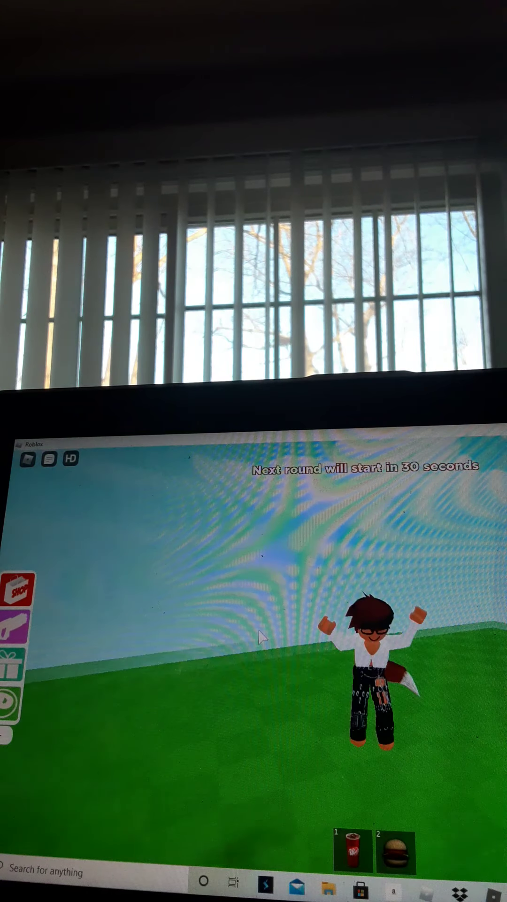
Step: Walk the avatar around the green lobby floor toward another player and back
{"action": "key", "text": "d"}
{"action": "key", "text": "w"}
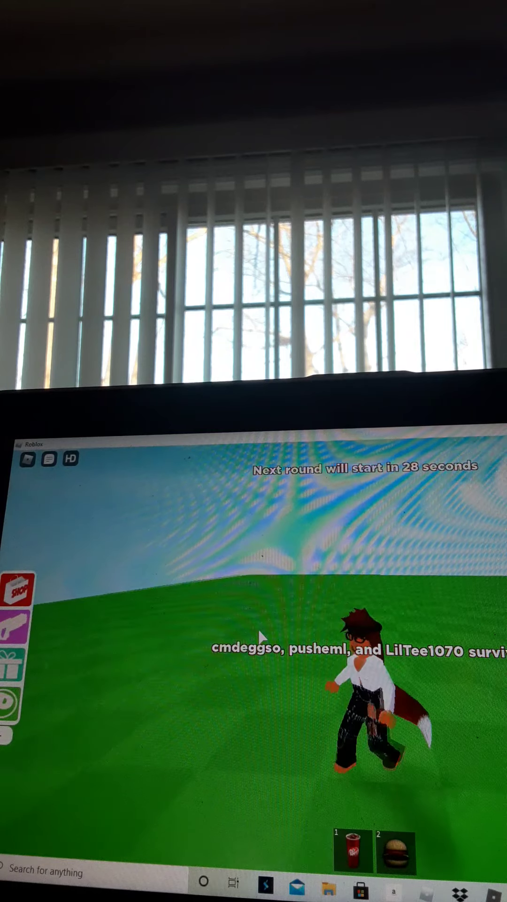
{"action": "key", "text": "w"}
{"action": "key", "text": "s"}
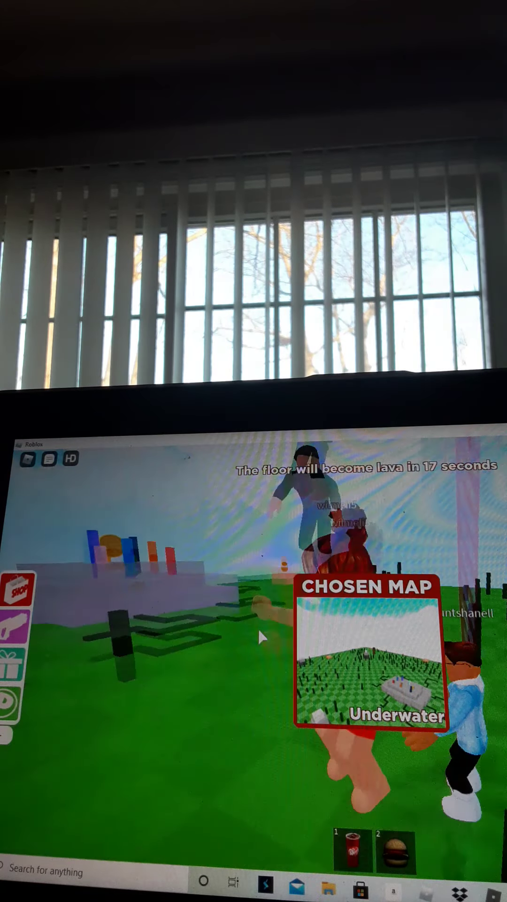
Step: Run across the grass, jump onto the tan block, and stay atop the grey platform
{"action": "key", "text": "w"}
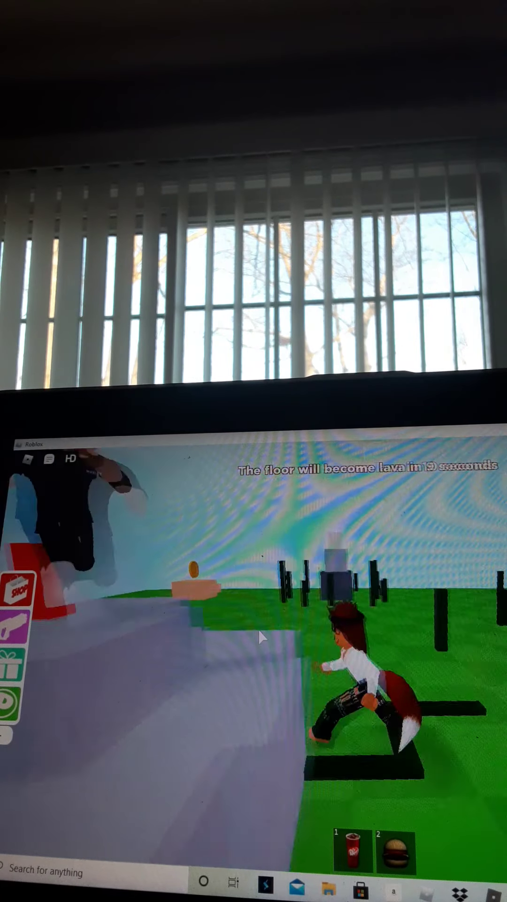
{"action": "key", "text": "w"}
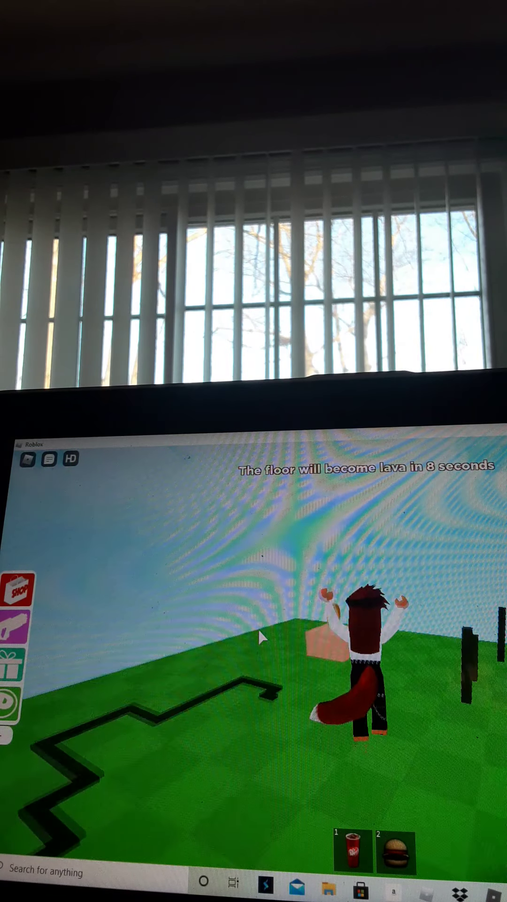
{"action": "key", "text": "w"}
{"action": "key", "text": "w"}
{"action": "key", "text": "space"}
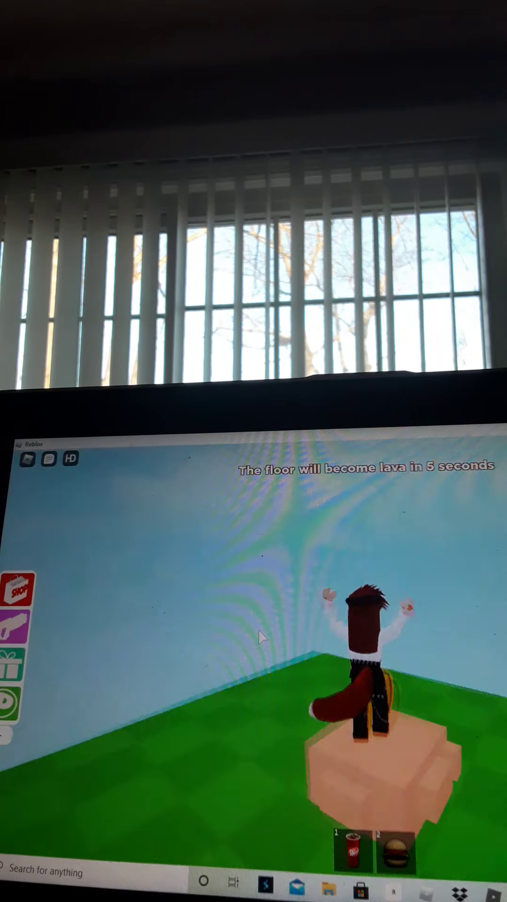
{"action": "key", "text": "a"}
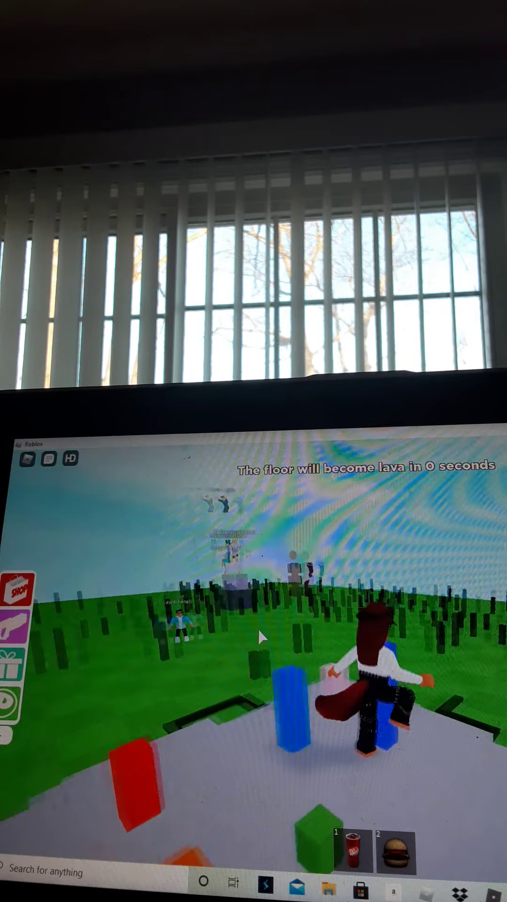
{"action": "key", "text": "s"}
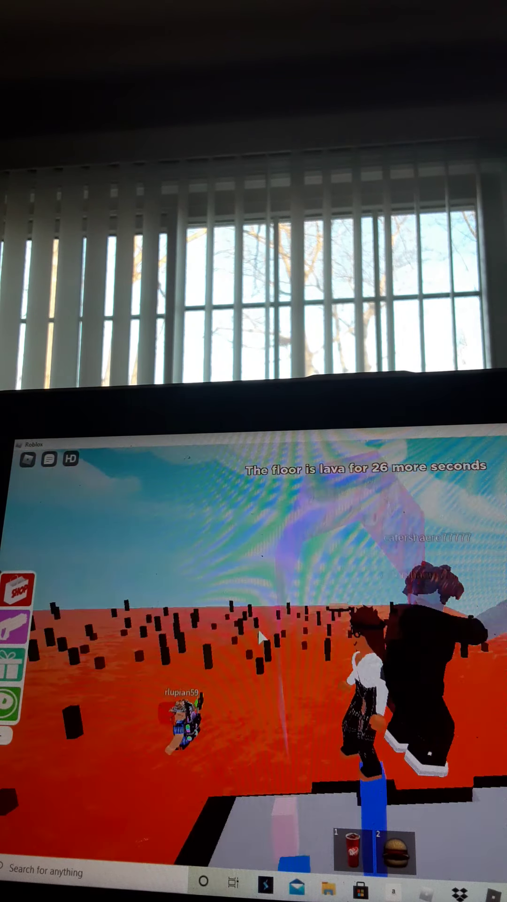
{"action": "key", "text": "a"}
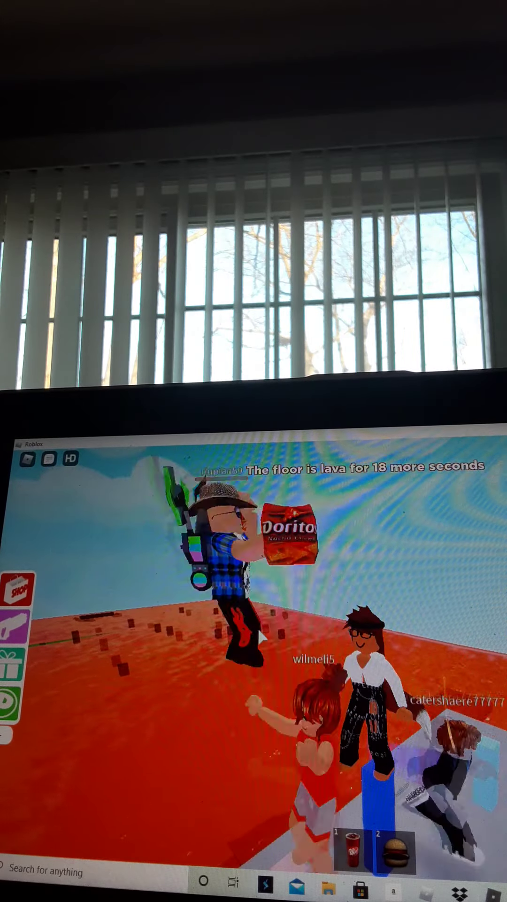
Step: Hold position on the blue block, panning the camera over the lava field until the Underwater round ends
{"action": "key", "text": "Left"}
{"action": "key", "text": "Left"}
{"action": "key", "text": "Left"}
{"action": "key", "text": "Left"}
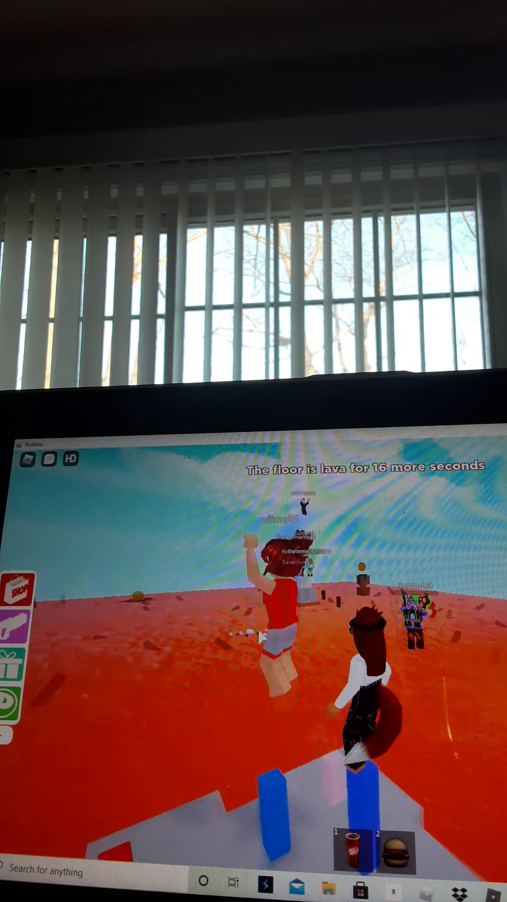
{"action": "key", "text": "Left"}
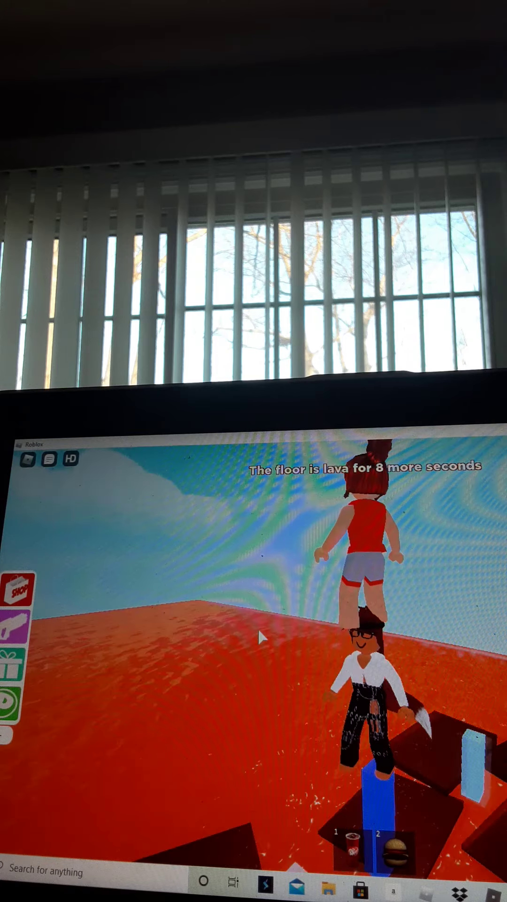
{"action": "key", "text": "Right"}
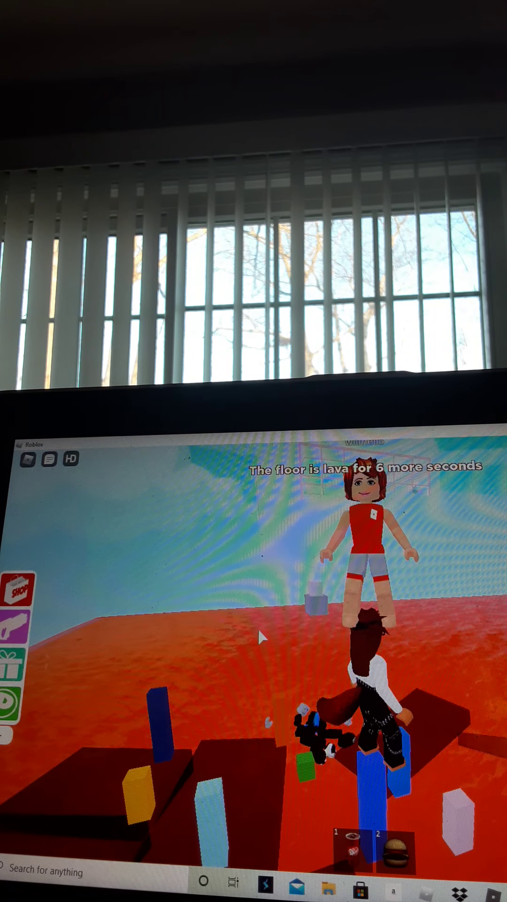
{"action": "key", "text": "Right"}
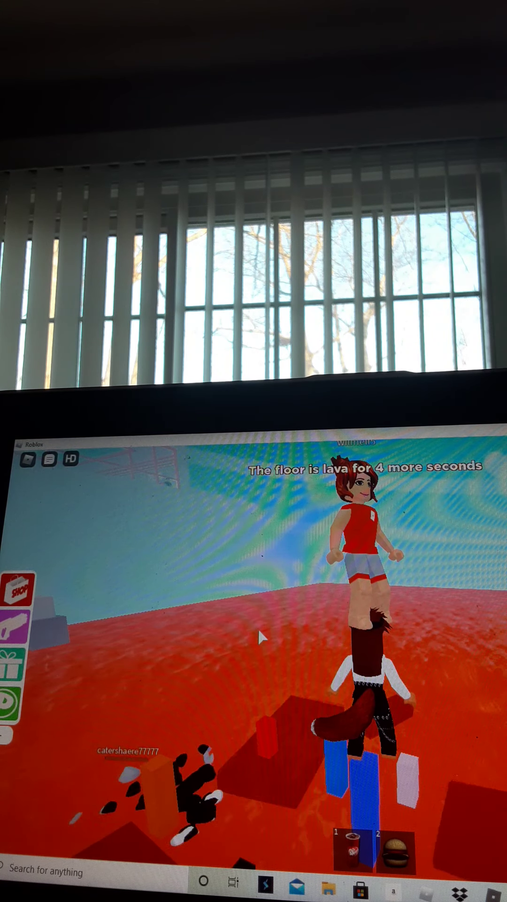
{"action": "key", "text": "Right"}
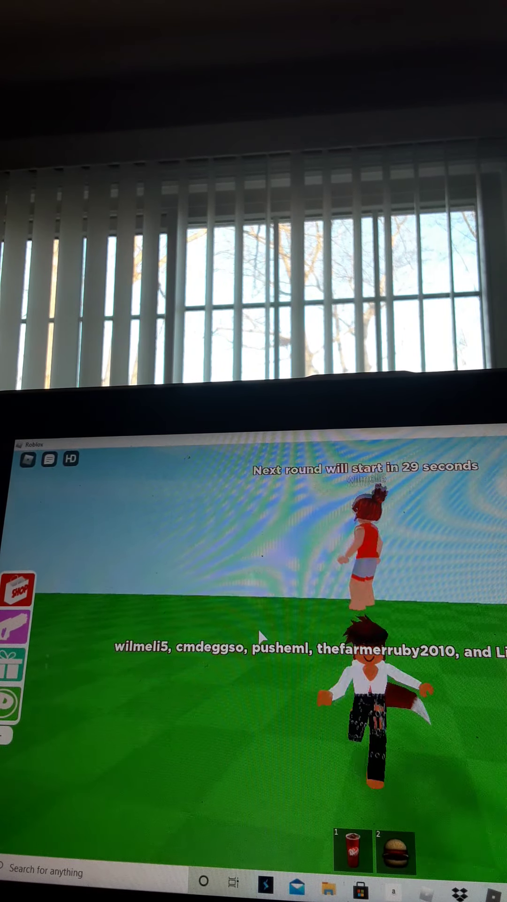
Step: Wander the grassy lobby during the countdown until the Beach map loads
{"action": "key", "text": "s"}
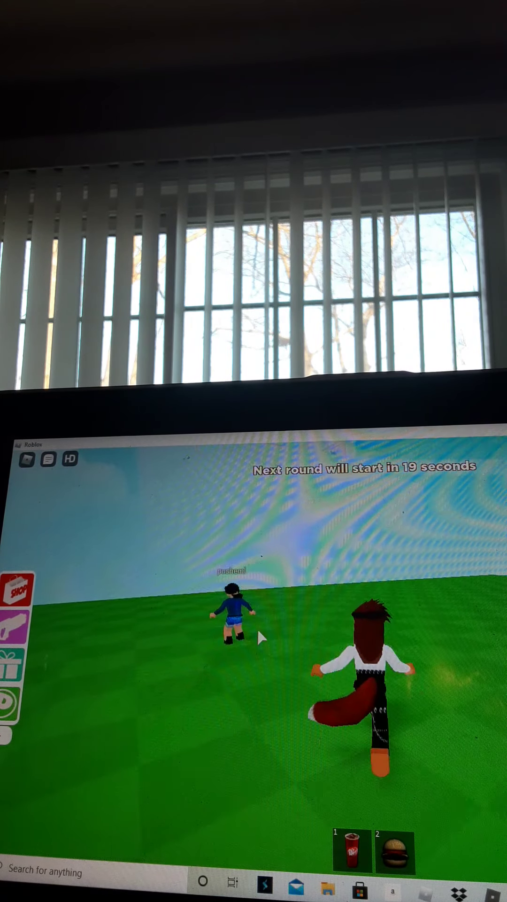
{"action": "key", "text": "a"}
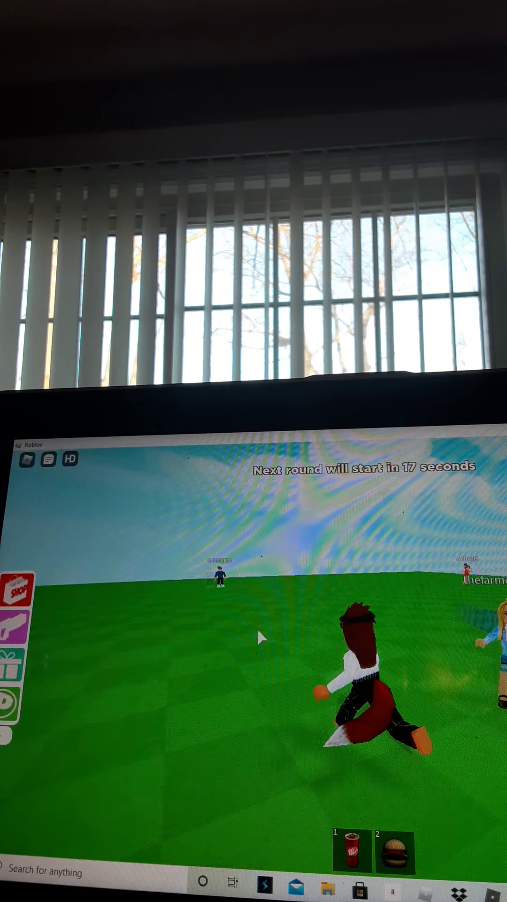
{"action": "key", "text": "s"}
{"action": "key", "text": "s"}
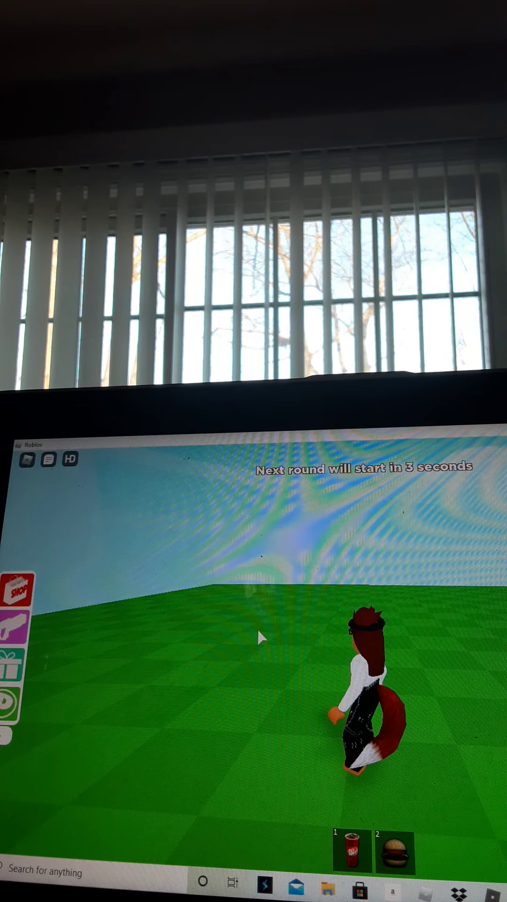
{"action": "key", "text": "s"}
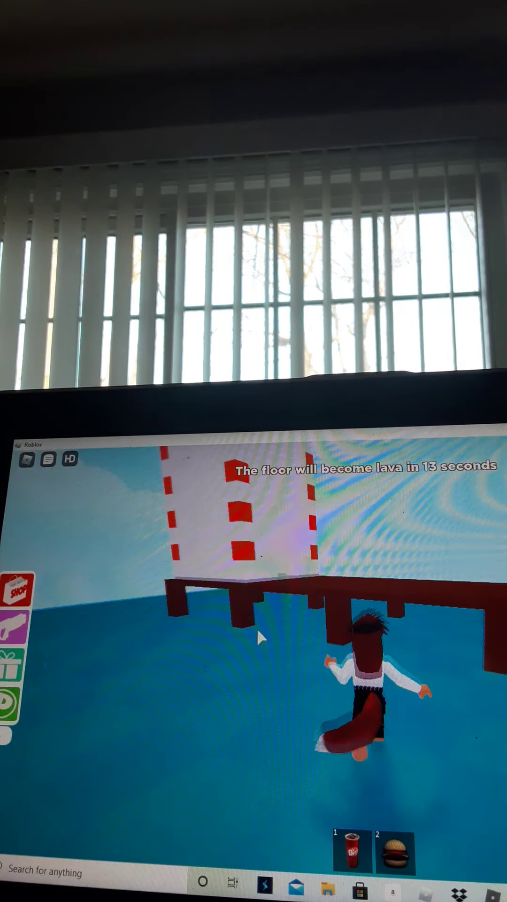
{"action": "key", "text": "w"}
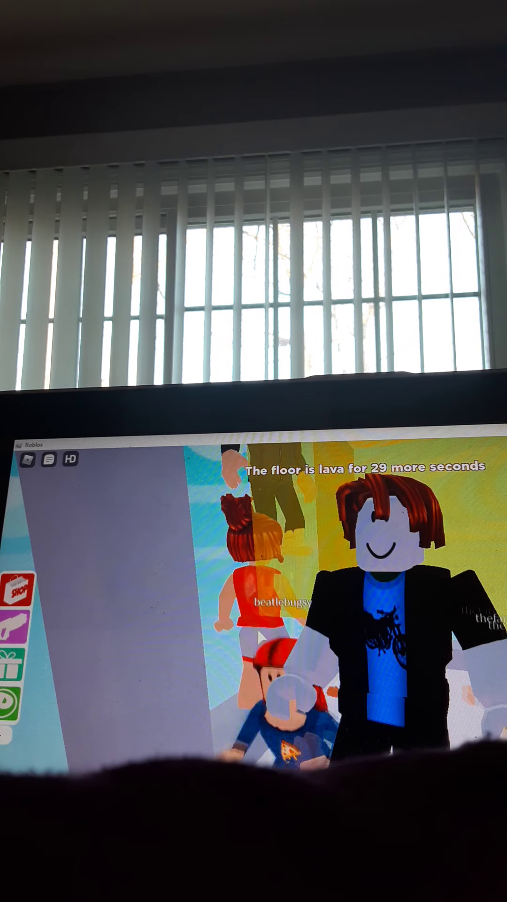
Step: Look around, then walk into the yellow room and wait out the Beach lava timer
{"action": "key", "text": "Left"}
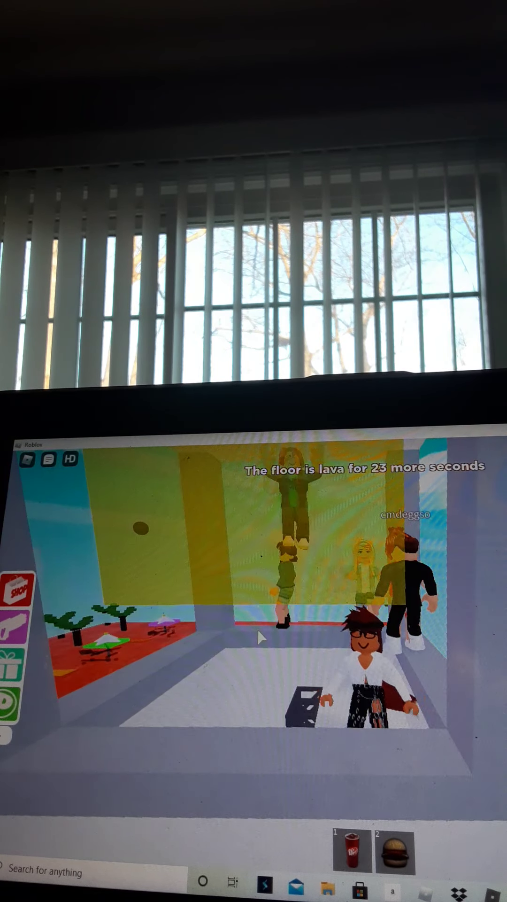
{"action": "key", "text": "Left"}
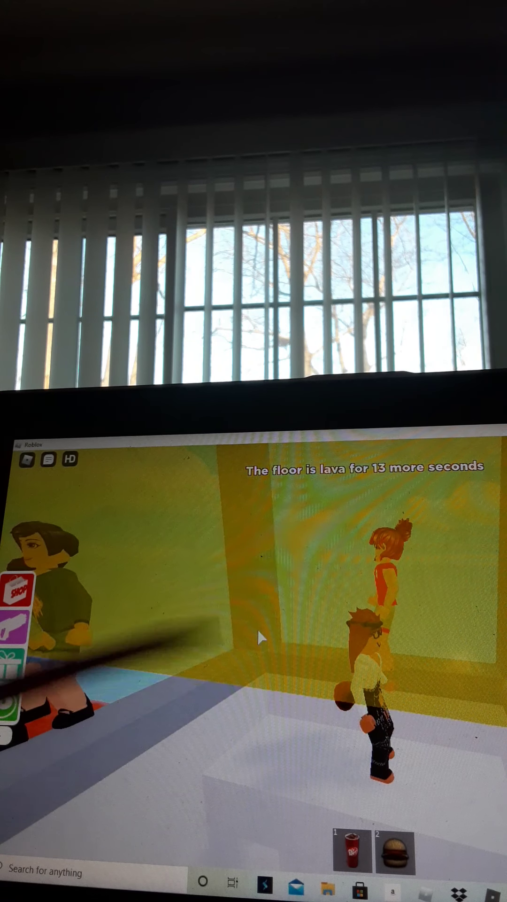
{"action": "key", "text": "Up"}
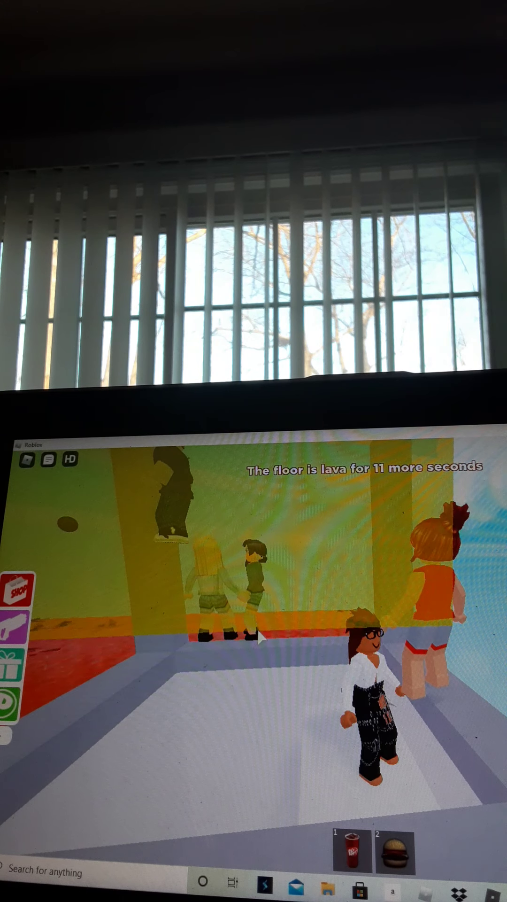
{"action": "key", "text": "Up"}
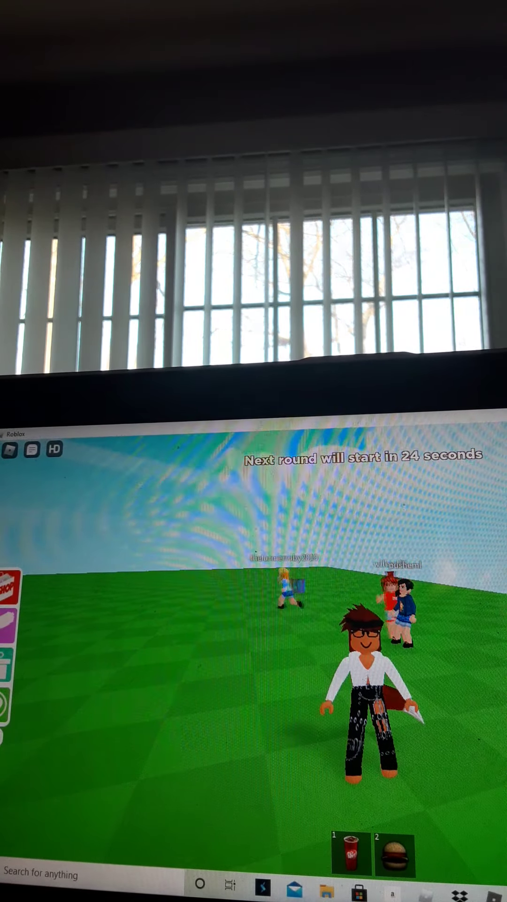
{"action": "key", "text": "period"}
{"action": "key", "text": "period"}
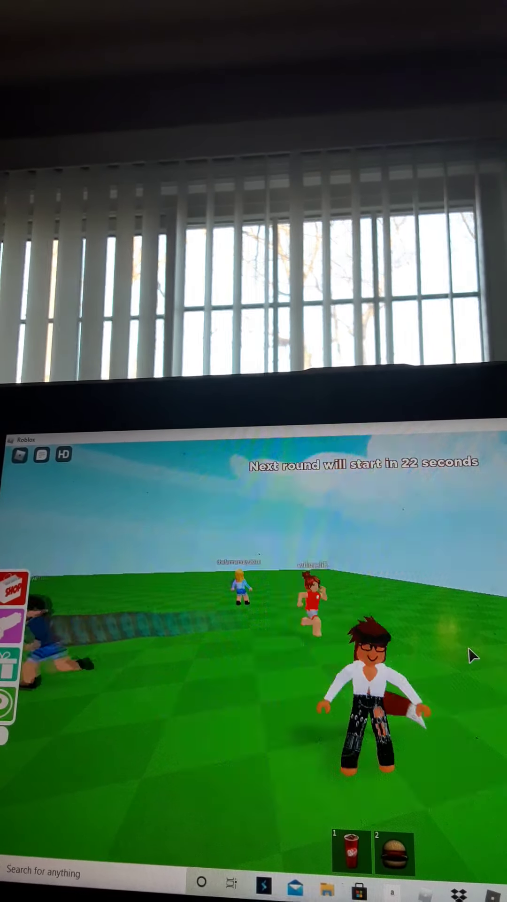